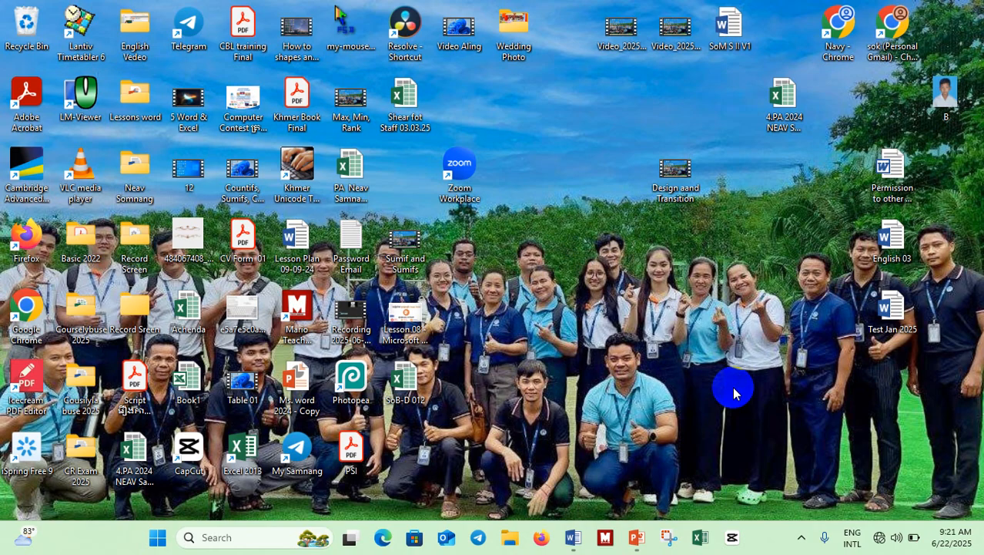
Step: Switch to the PowerPoint presentation and review the Insert Table lesson points on columns, rows and Merge Cell on slide 1
{"action": "left_click", "coordinate": [636, 537]}
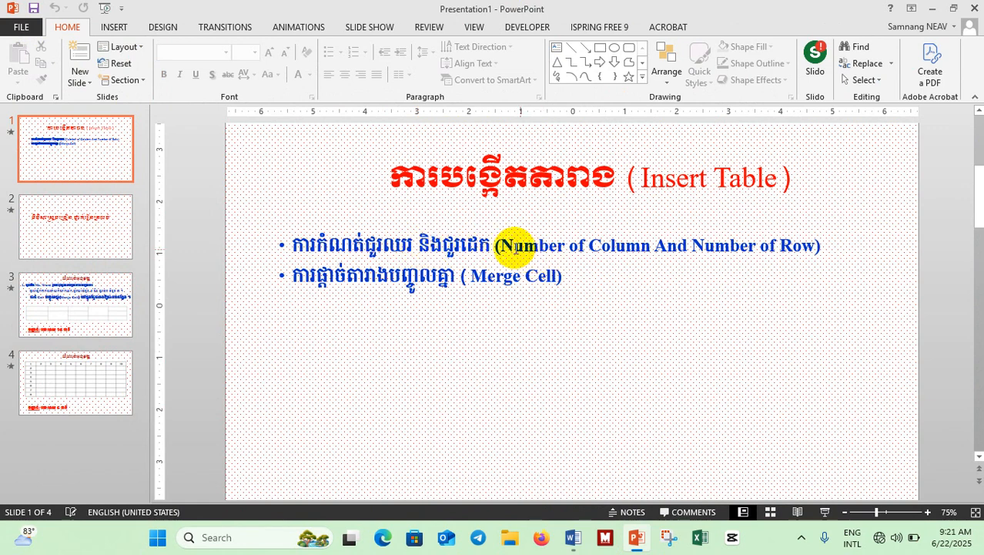
{"action": "left_click_drag", "start_coordinate": [497, 245], "coordinate": [633, 256]}
{"action": "left_click", "coordinate": [693, 249]}
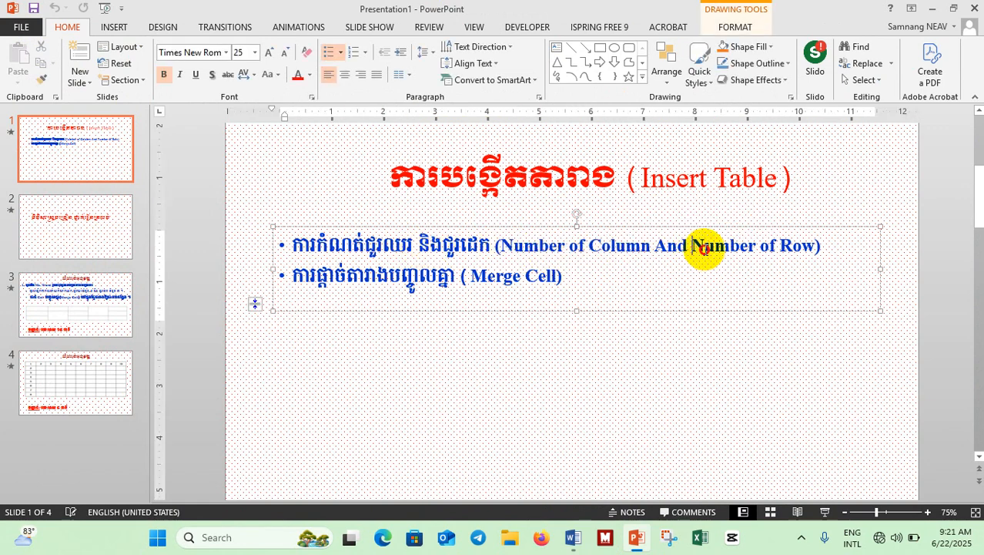
{"action": "left_click_drag", "start_coordinate": [701, 248], "coordinate": [815, 251]}
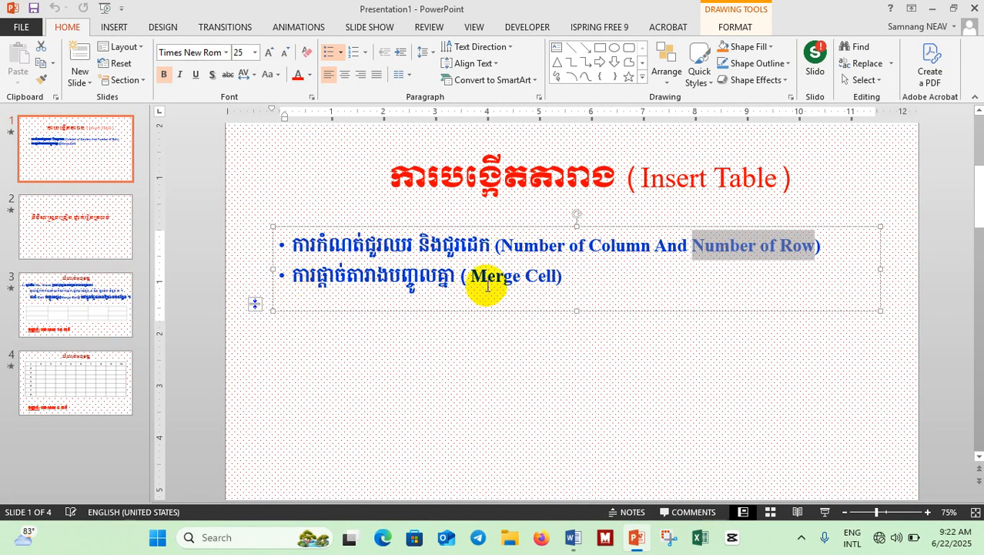
{"action": "left_click", "coordinate": [464, 275]}
{"action": "left_click", "coordinate": [593, 275]}
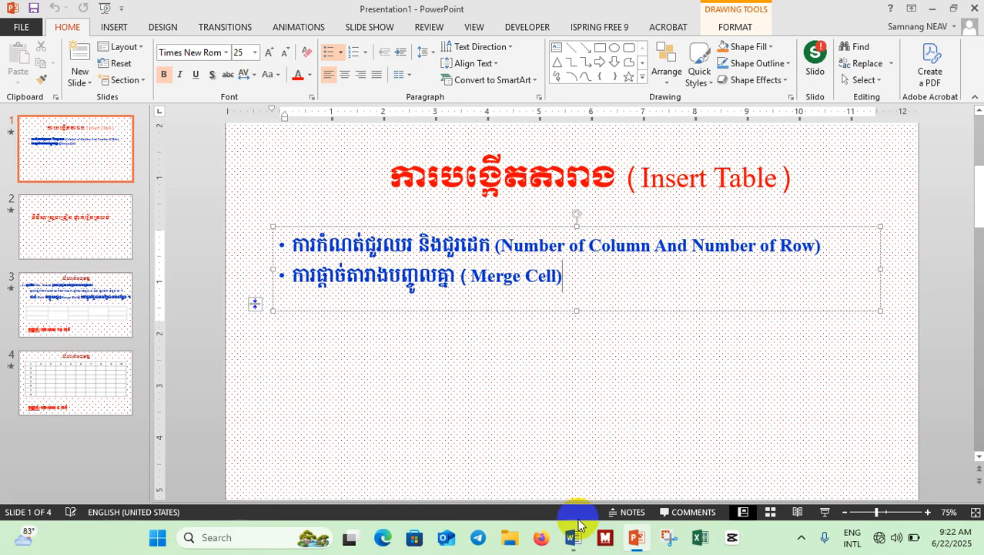
Step: Switch to the blank Word document and insert a table with 5 columns and 3 rows
{"action": "mouse_move", "coordinate": [572, 538]}
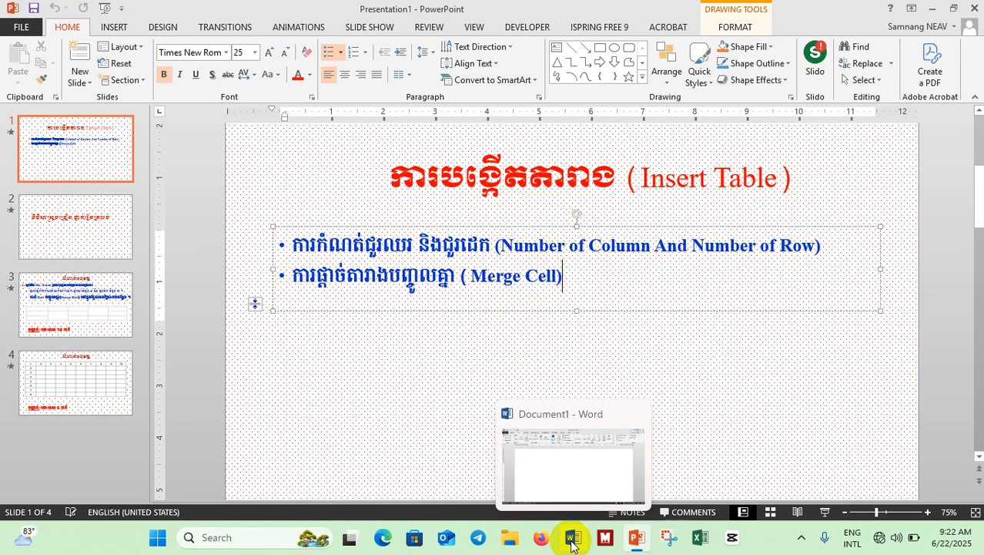
{"action": "left_click", "coordinate": [571, 543]}
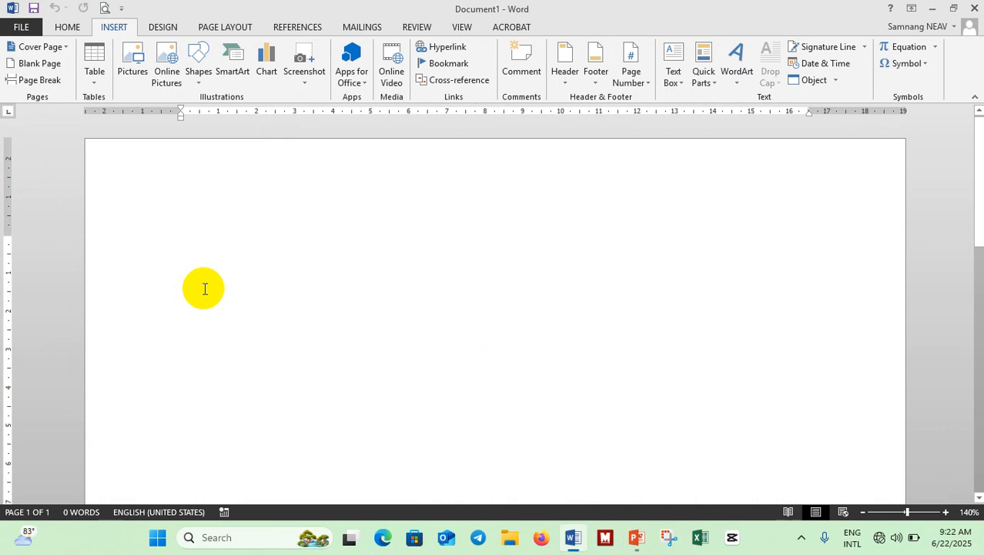
{"action": "left_click", "coordinate": [64, 26]}
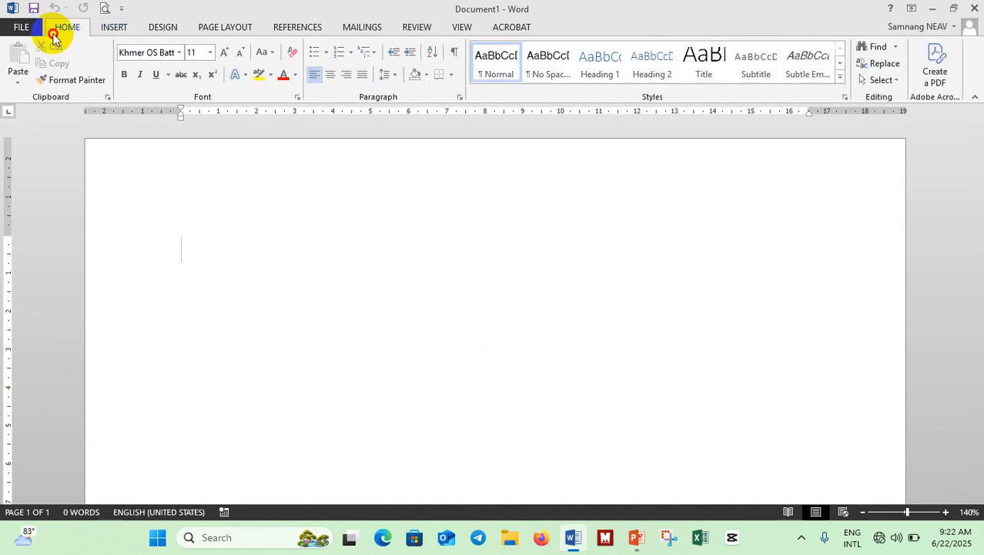
{"action": "left_click", "coordinate": [117, 28]}
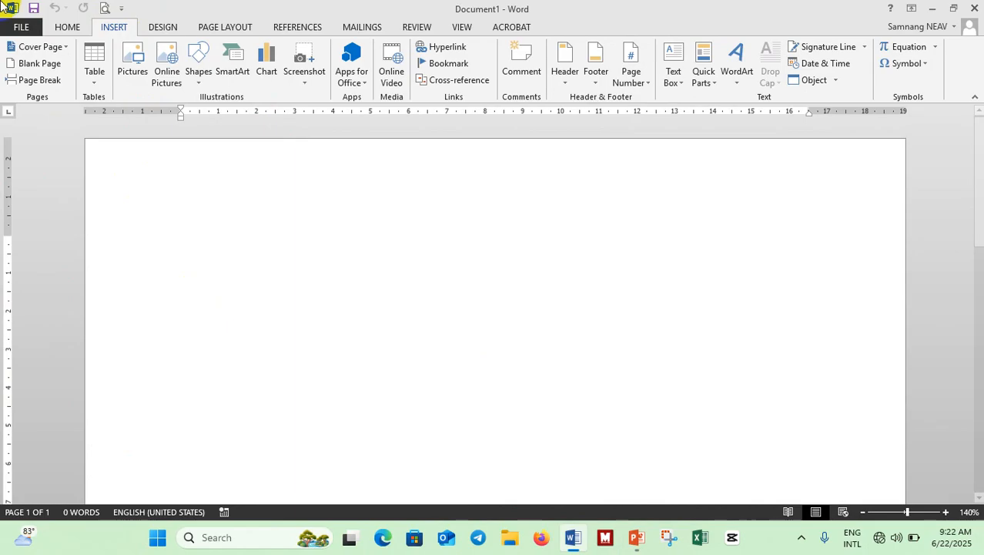
{"action": "left_click", "coordinate": [94, 74]}
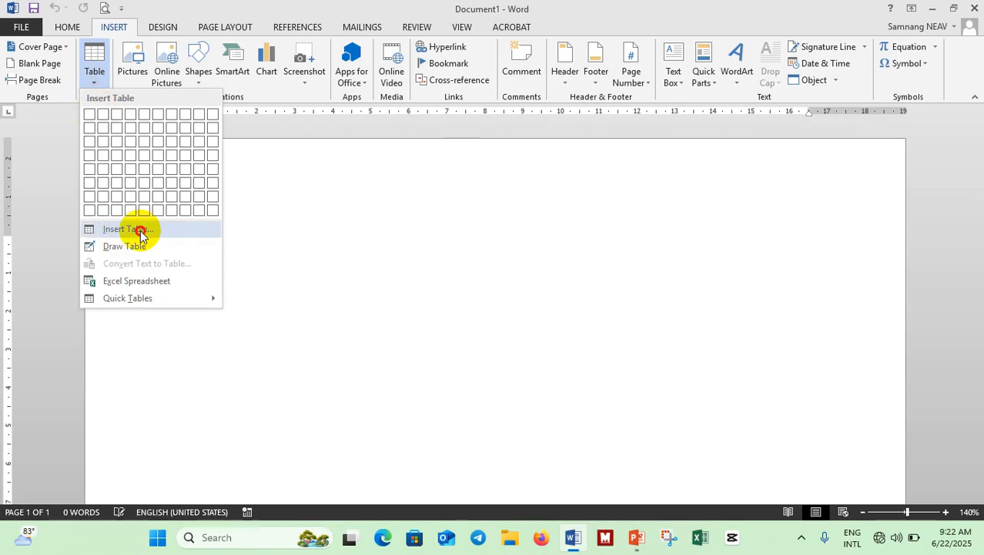
{"action": "left_click", "coordinate": [138, 231]}
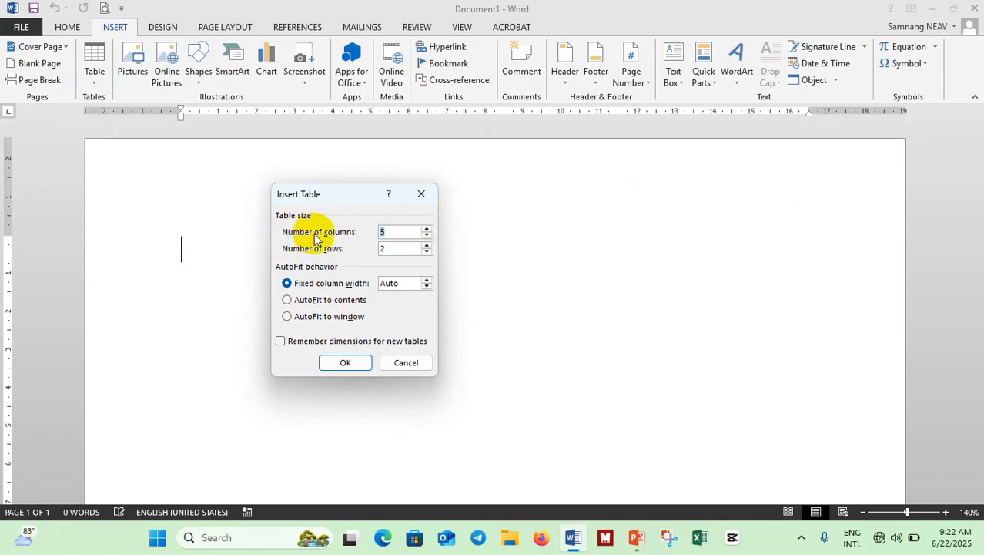
{"action": "double_click", "coordinate": [386, 248]}
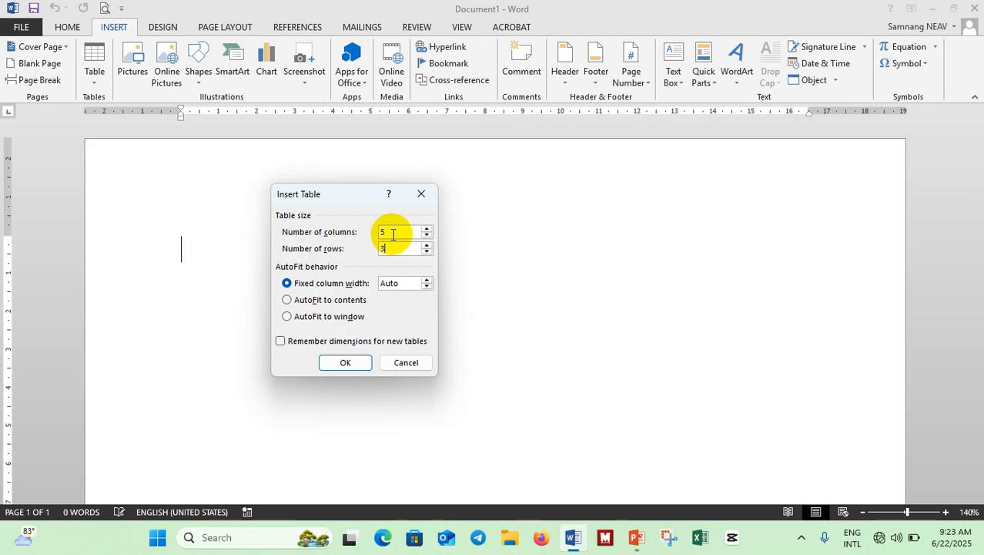
{"action": "left_click_drag", "start_coordinate": [392, 248], "coordinate": [363, 249]}
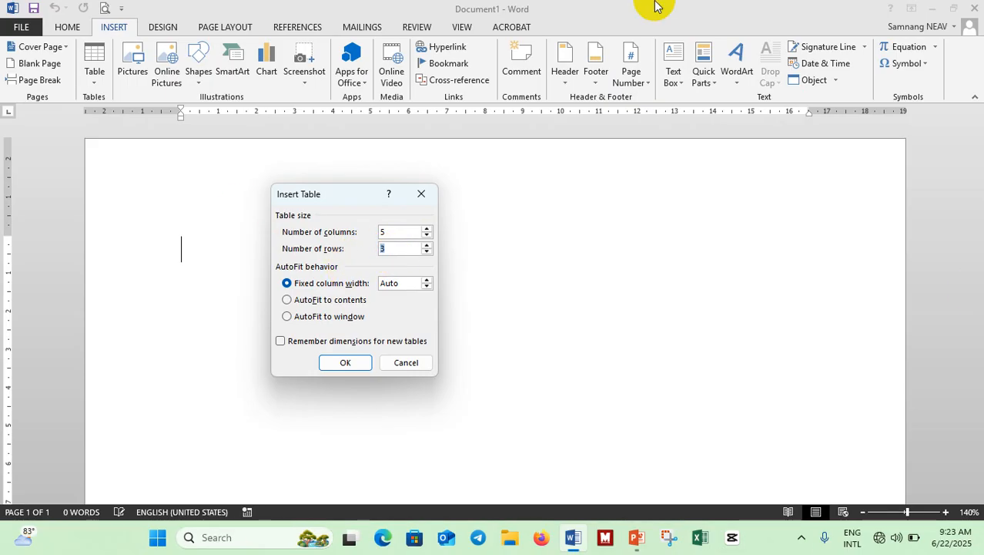
{"action": "double_click", "coordinate": [395, 232]}
{"action": "key", "text": "BackSpace"}
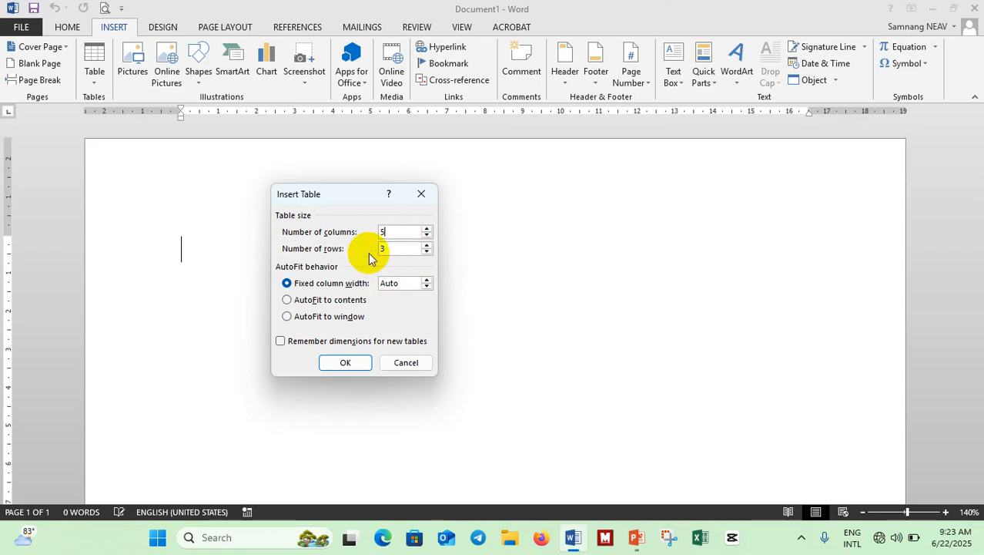
{"action": "left_click", "coordinate": [345, 363]}
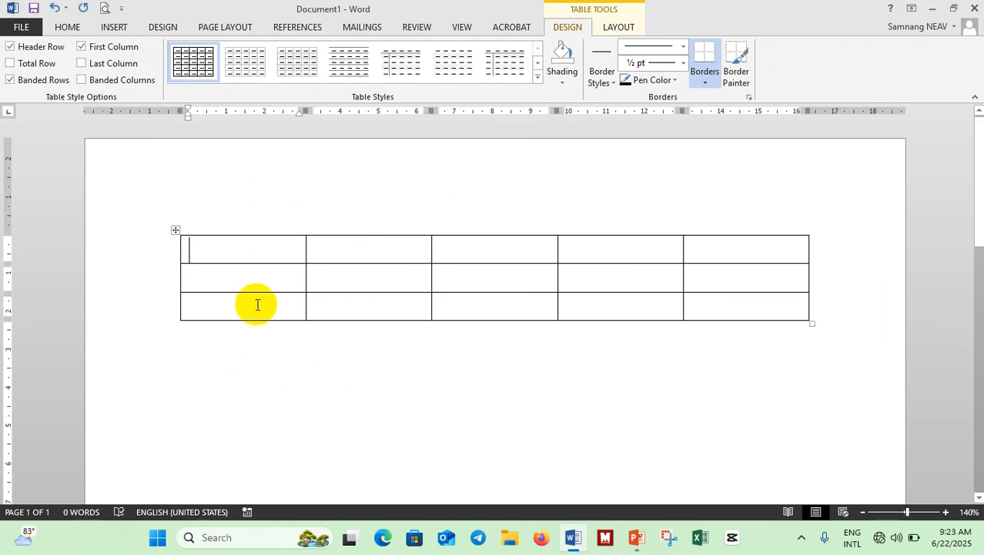
Step: Highlight the cells of each of the five table columns one after another, from the first to the last
{"action": "left_click_drag", "start_coordinate": [218, 249], "coordinate": [215, 301]}
{"action": "left_click", "coordinate": [214, 306]}
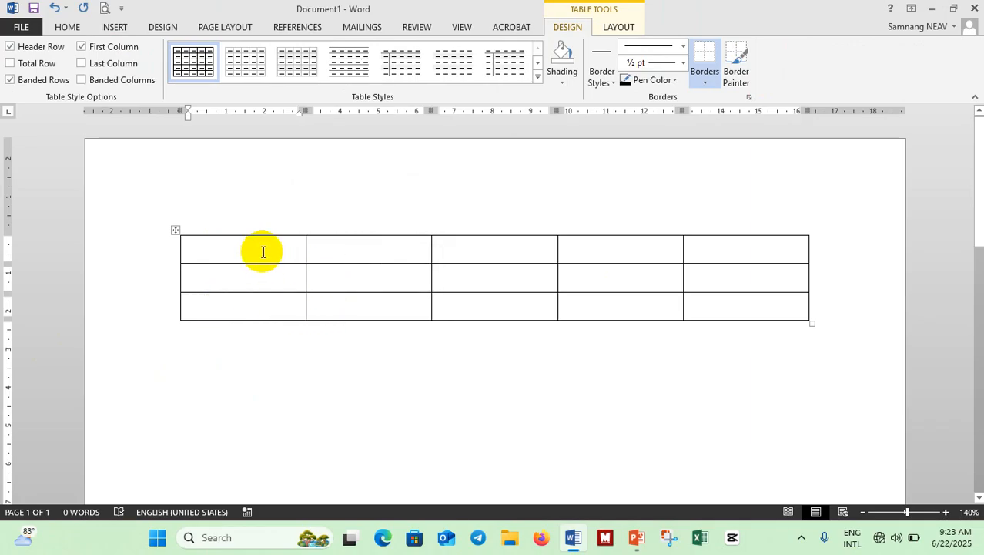
{"action": "left_click_drag", "start_coordinate": [262, 249], "coordinate": [257, 299]}
{"action": "left_click_drag", "start_coordinate": [351, 250], "coordinate": [354, 305]}
{"action": "left_click_drag", "start_coordinate": [470, 245], "coordinate": [474, 306]}
{"action": "left_click_drag", "start_coordinate": [596, 244], "coordinate": [605, 308]}
{"action": "left_click_drag", "start_coordinate": [713, 245], "coordinate": [721, 306]}
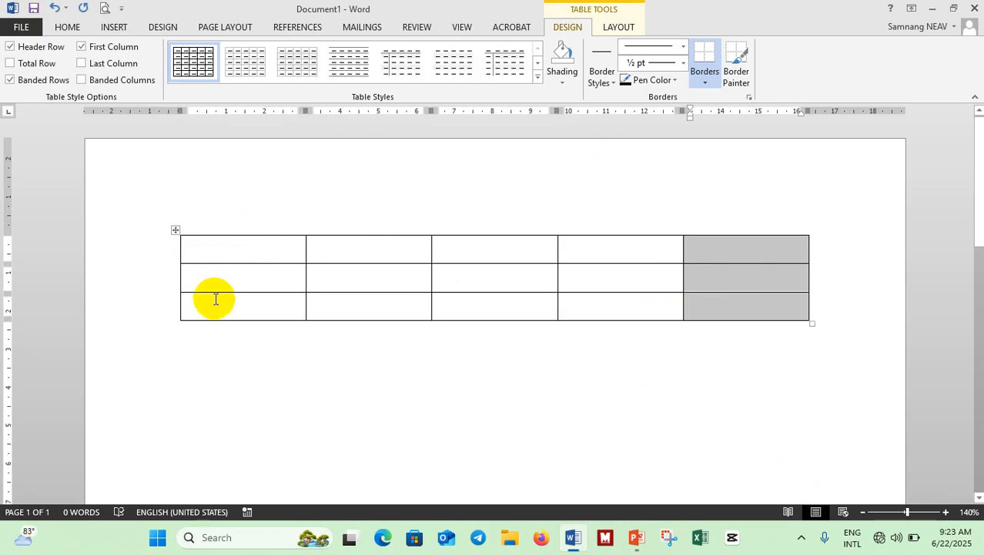
Step: Highlight the first cell of each of the three table rows in turn
{"action": "left_click", "coordinate": [189, 248]}
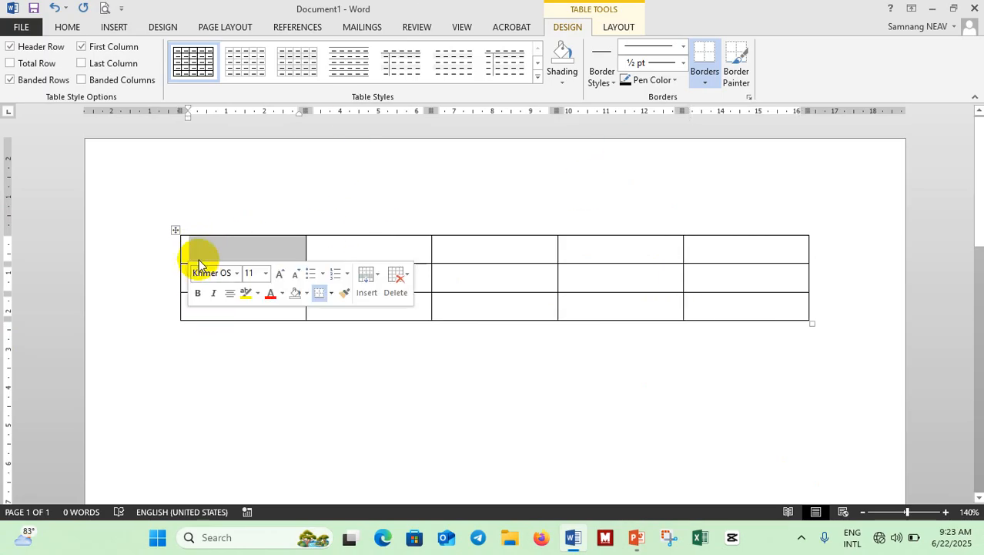
{"action": "left_click", "coordinate": [183, 277]}
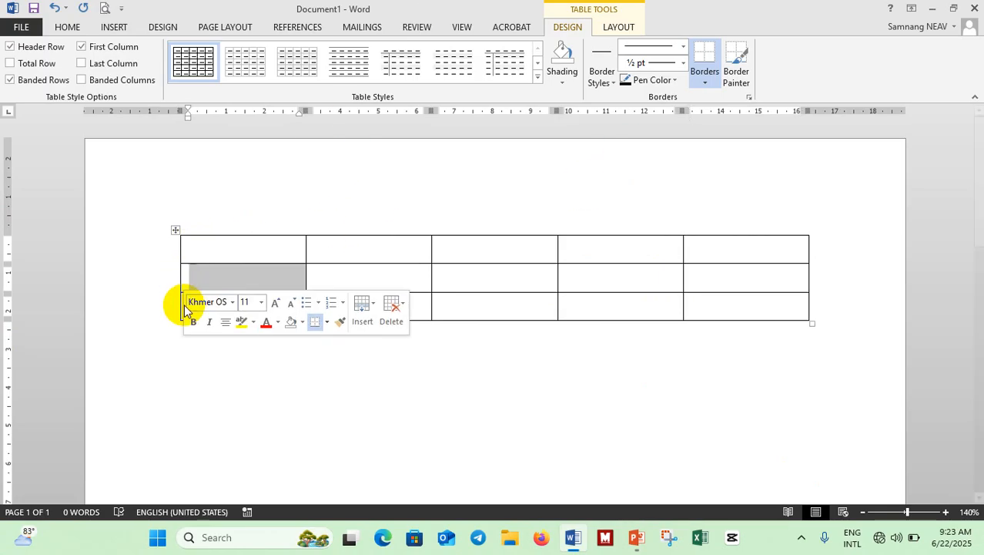
{"action": "left_click", "coordinate": [182, 306]}
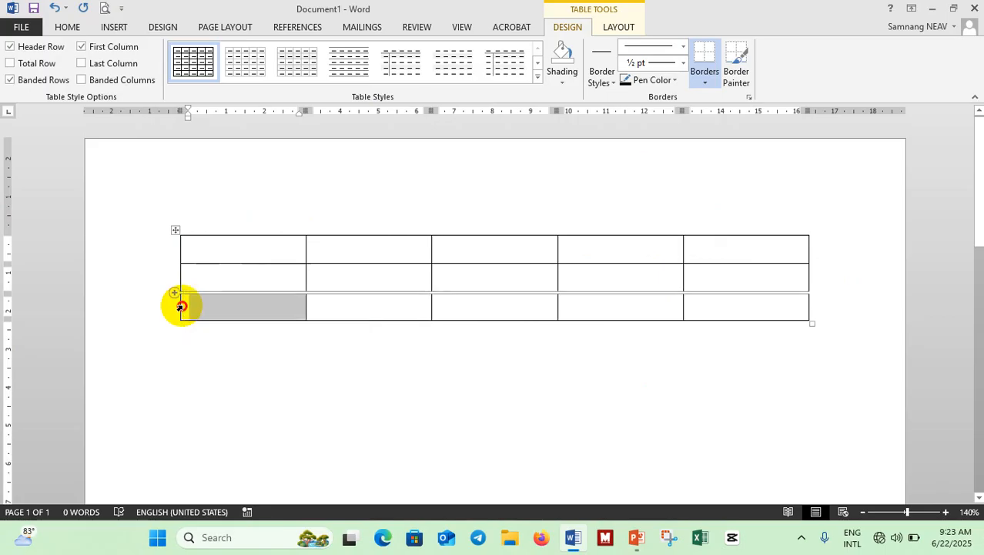
{"action": "left_click", "coordinate": [235, 318]}
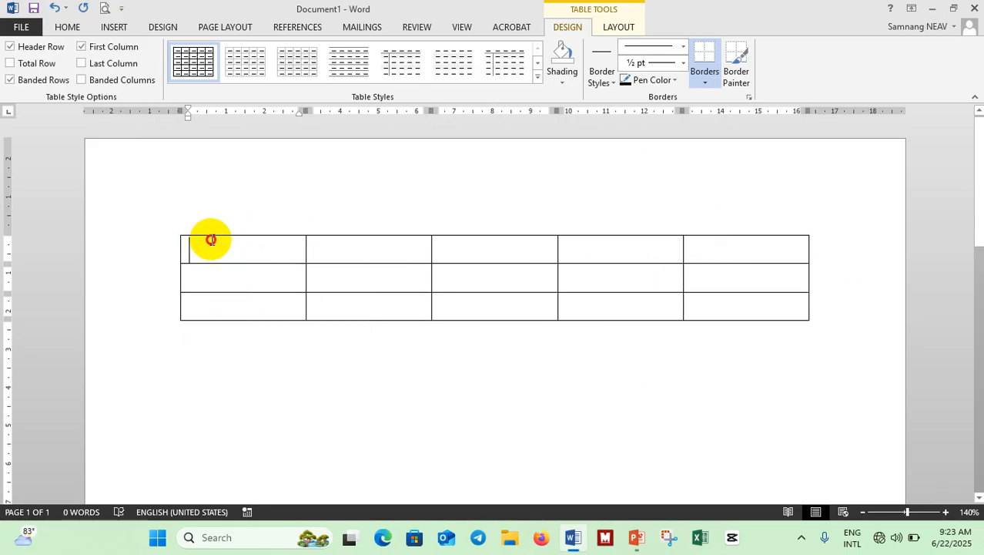
Step: Highlight the first column's cells again and select each whole column in turn through to the fifth
{"action": "left_click_drag", "start_coordinate": [211, 240], "coordinate": [233, 300]}
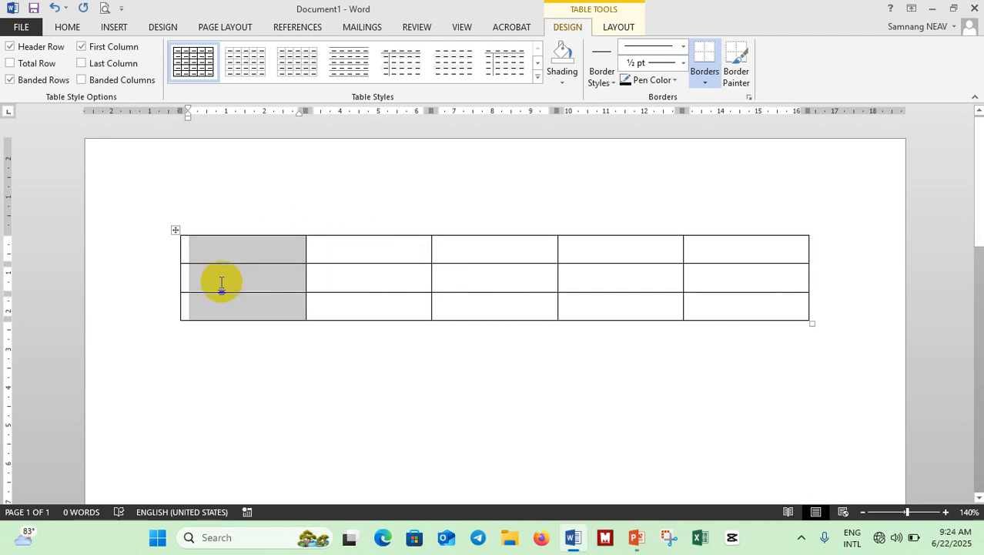
{"action": "left_click", "coordinate": [220, 278]}
{"action": "left_click", "coordinate": [245, 203]}
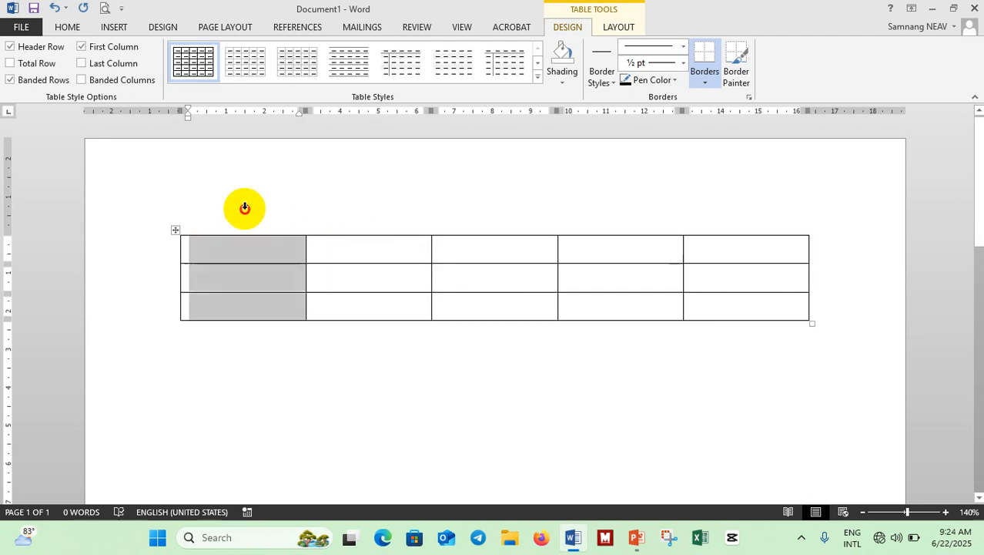
{"action": "left_click", "coordinate": [372, 229]}
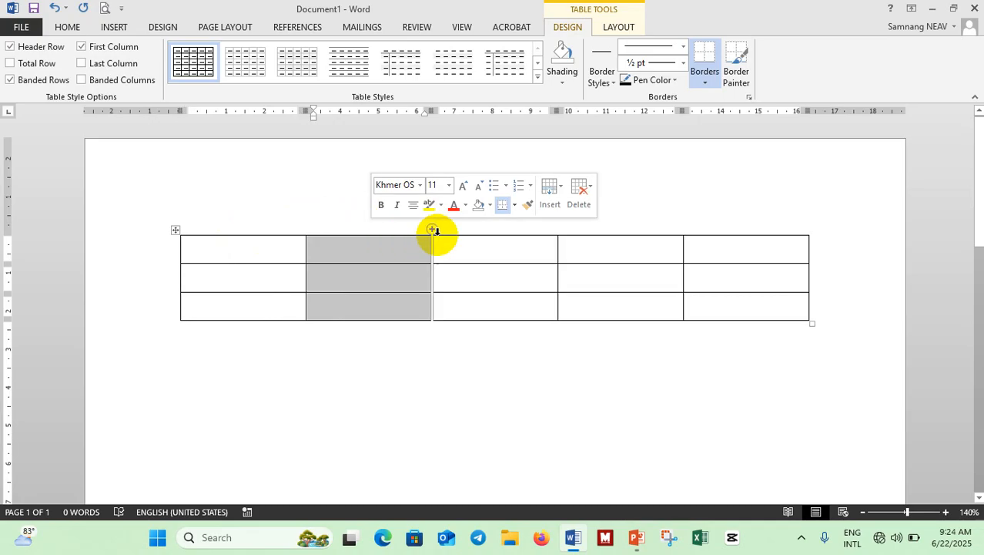
{"action": "left_click", "coordinate": [478, 224]}
{"action": "left_click", "coordinate": [593, 223]}
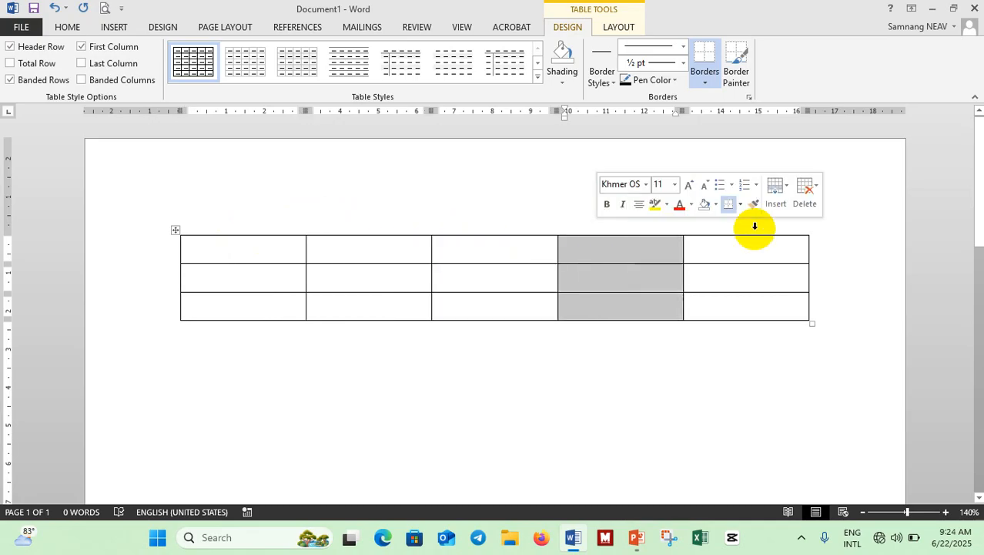
{"action": "left_click", "coordinate": [753, 223]}
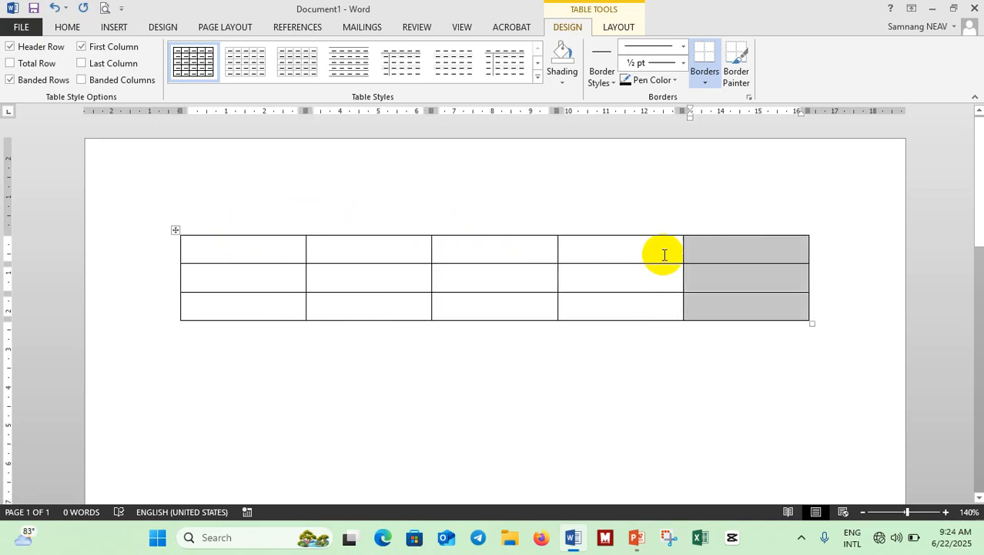
{"action": "left_click", "coordinate": [240, 251]}
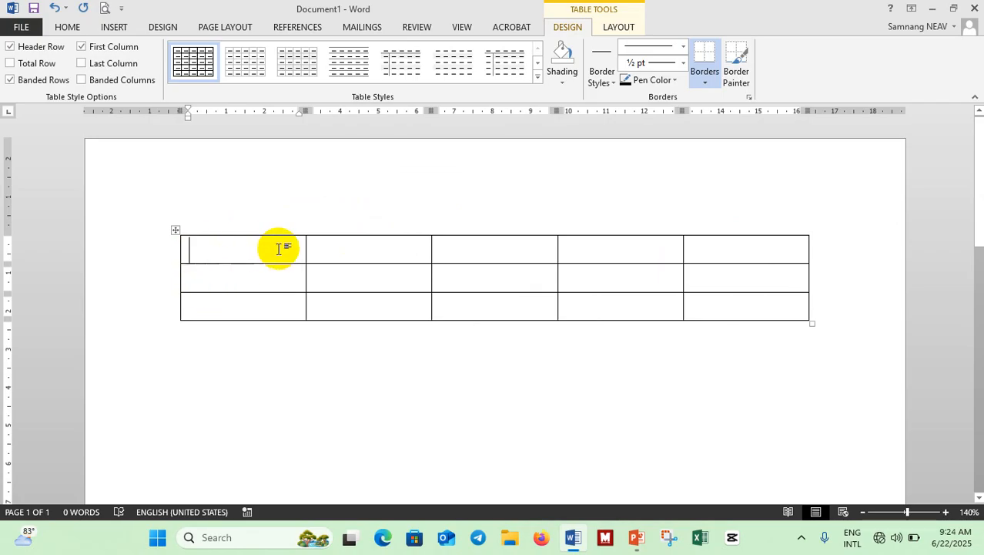
{"action": "left_click", "coordinate": [213, 301]}
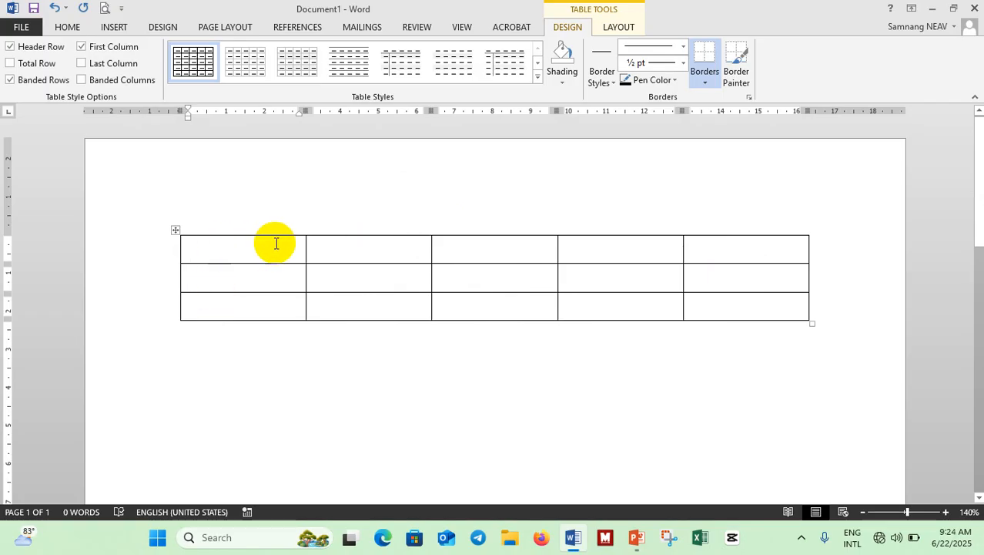
{"action": "left_click", "coordinate": [657, 257]}
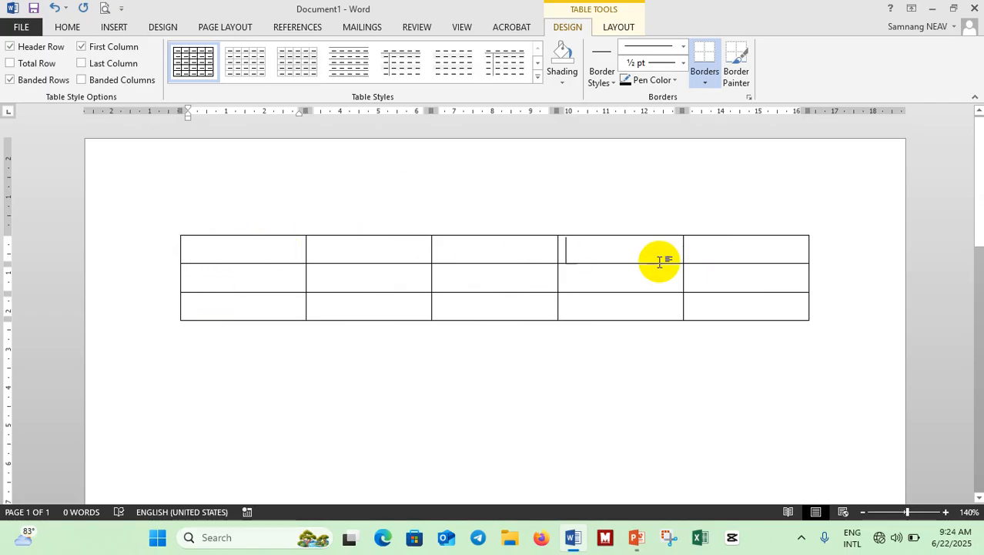
{"action": "left_click", "coordinate": [635, 277]}
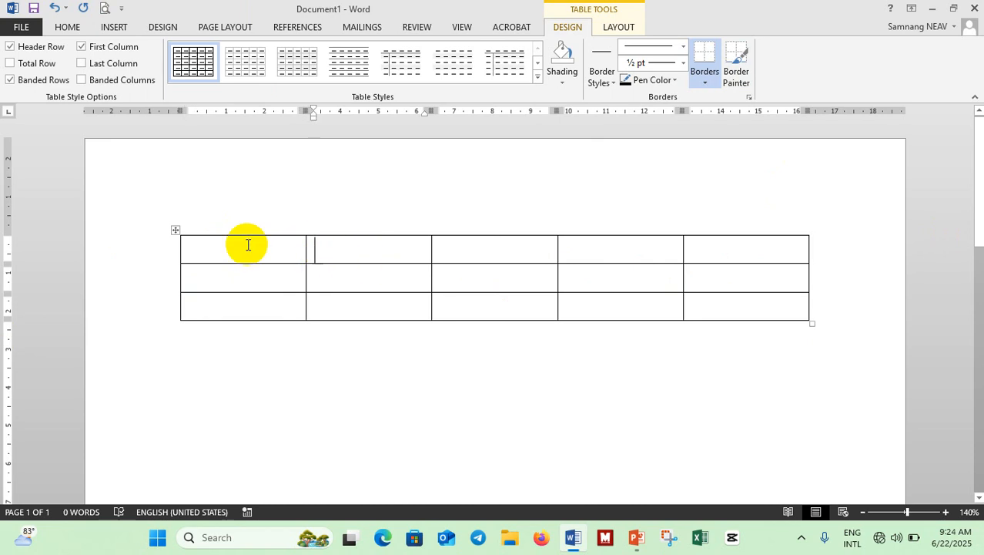
{"action": "left_click", "coordinate": [242, 274]}
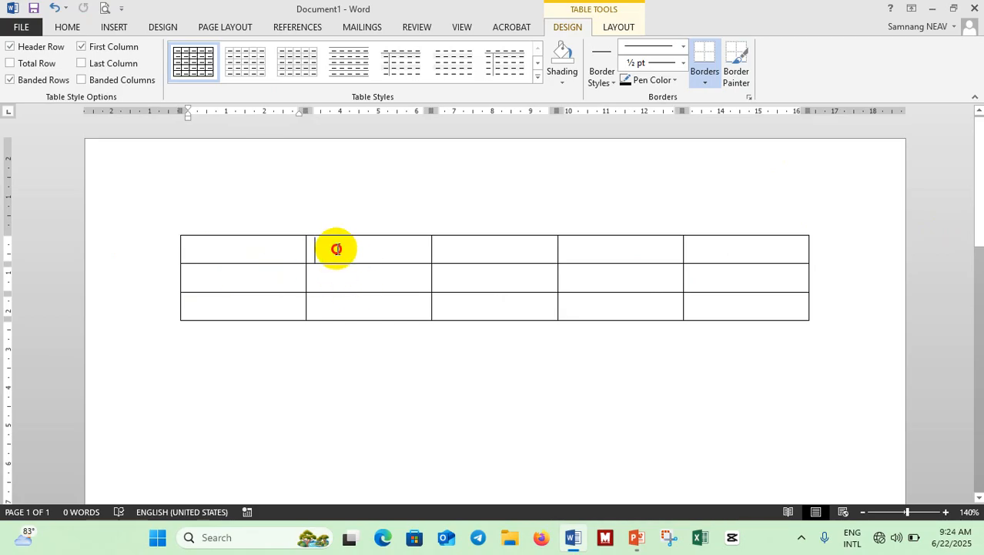
Step: Merge the first-row and second-row cells of the table's second column into one cell
{"action": "double_click", "coordinate": [337, 248]}
{"action": "left_click", "coordinate": [327, 281]}
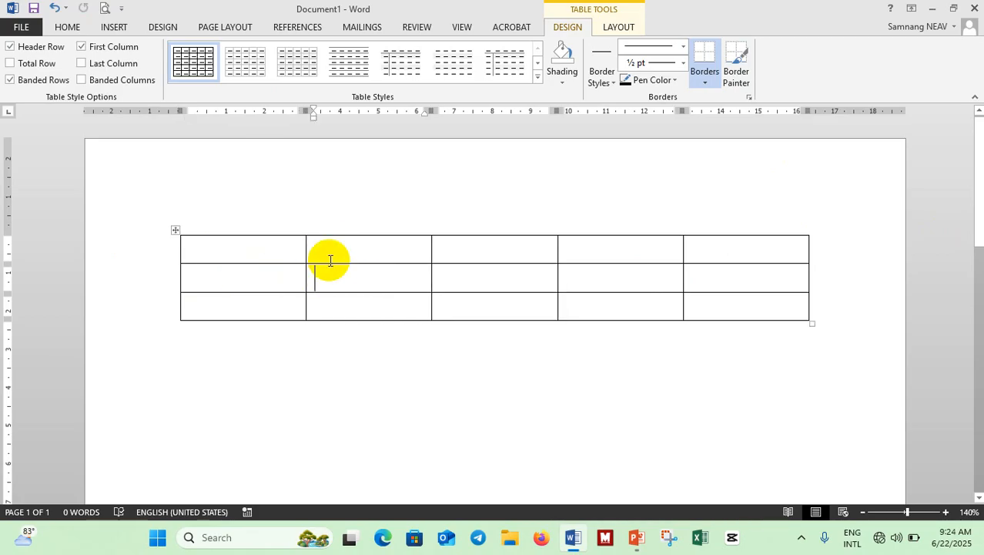
{"action": "double_click", "coordinate": [330, 252]}
{"action": "left_click", "coordinate": [327, 277]}
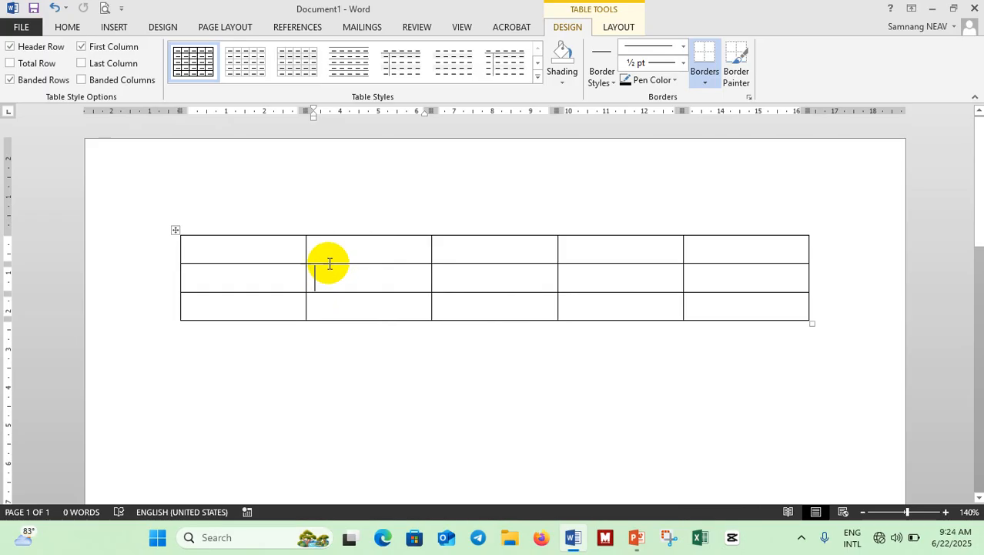
{"action": "left_click", "coordinate": [329, 251]}
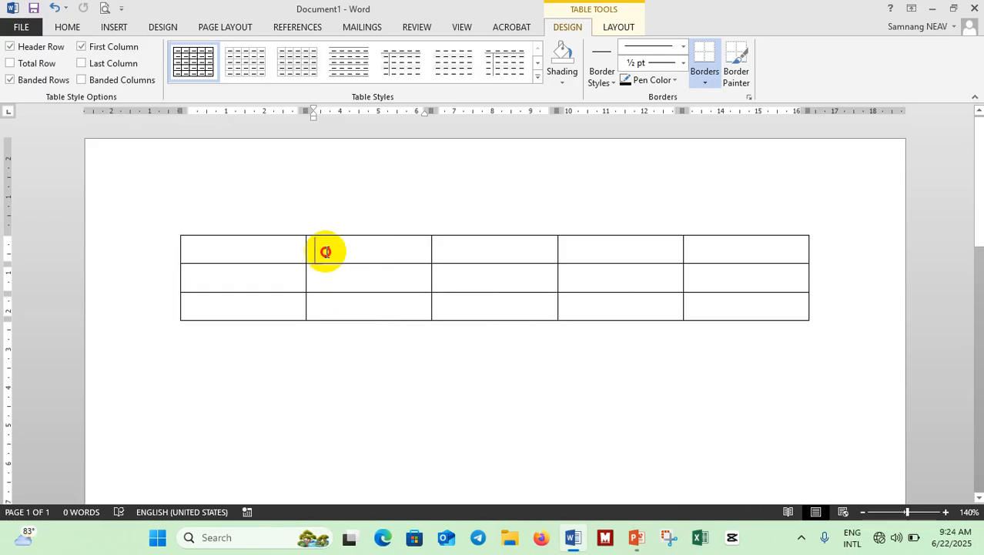
{"action": "left_click_drag", "start_coordinate": [325, 248], "coordinate": [330, 265]}
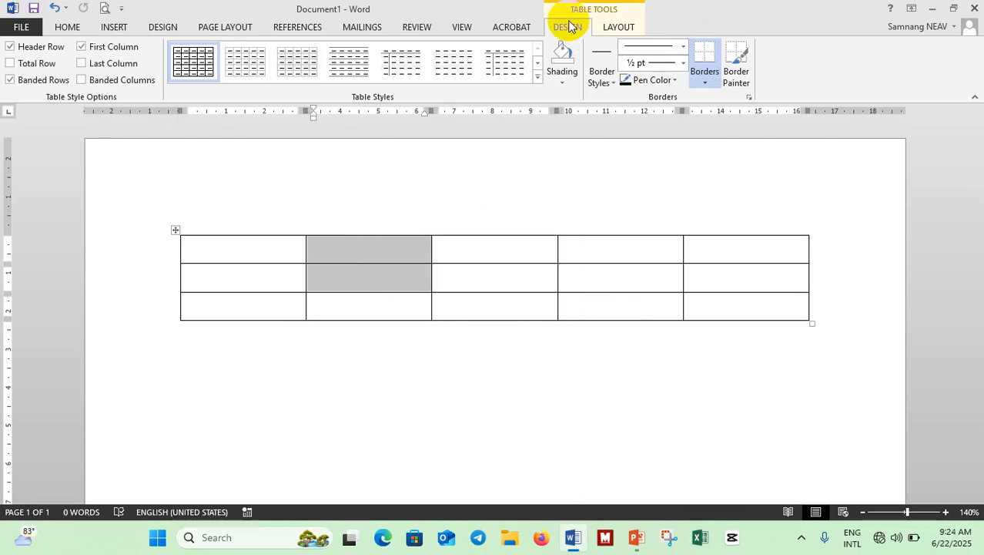
{"action": "left_click", "coordinate": [610, 33]}
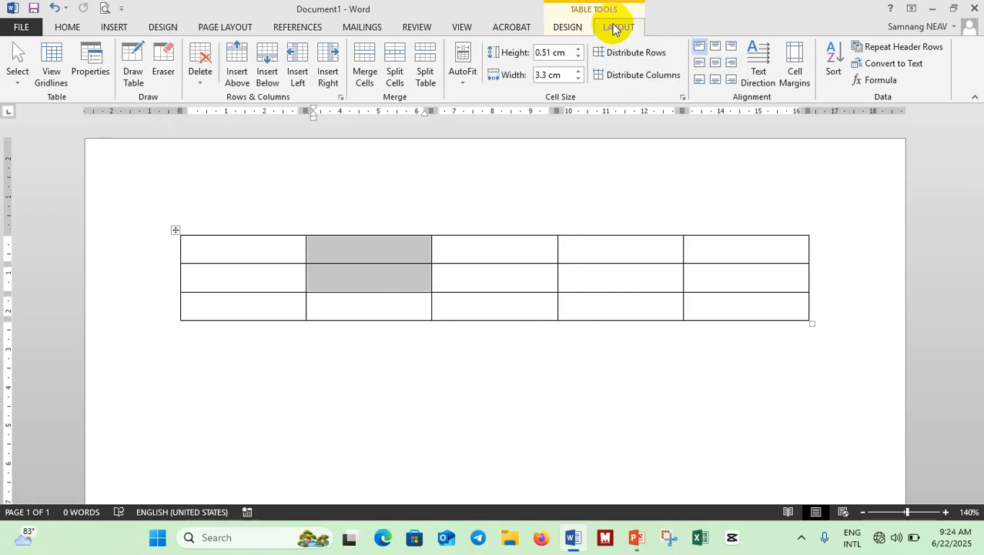
{"action": "left_click", "coordinate": [361, 77]}
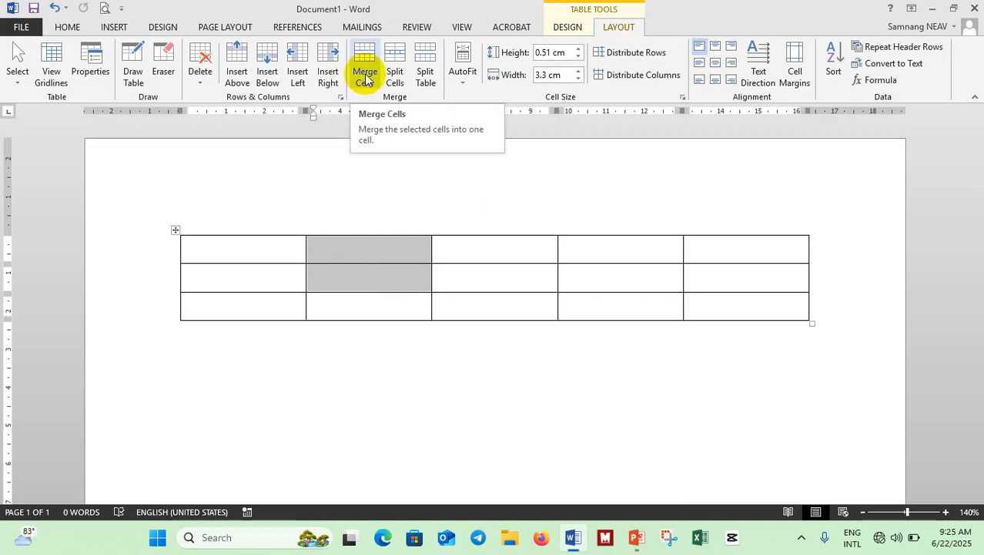
{"action": "left_click", "coordinate": [364, 81]}
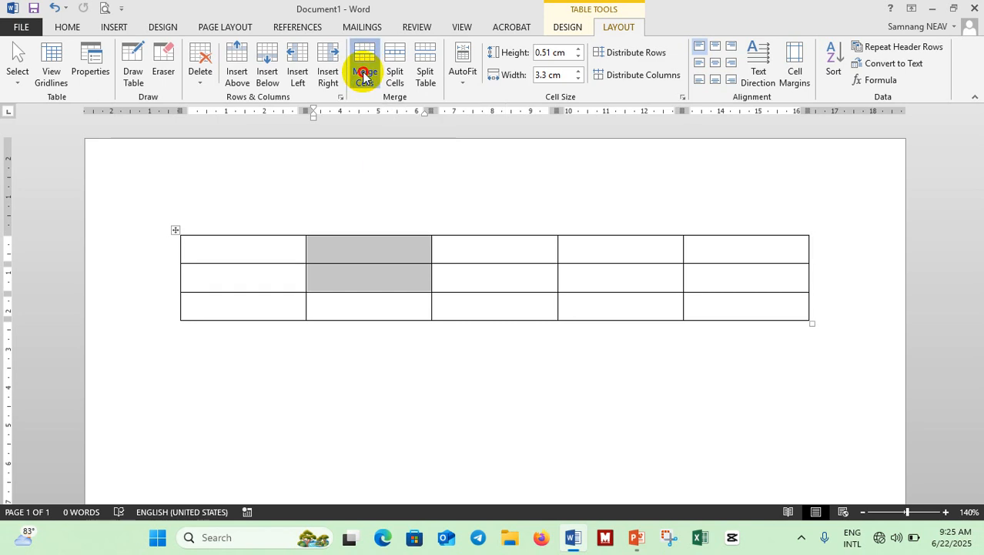
{"action": "left_click", "coordinate": [342, 266]}
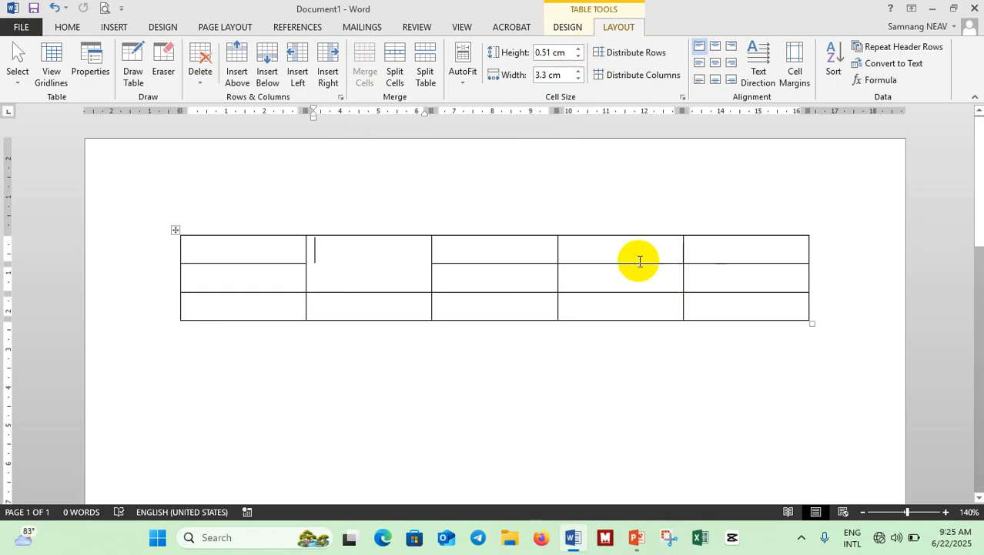
Step: Merge the first-row and second-row cells of the table's fifth column into one cell
{"action": "left_click_drag", "start_coordinate": [708, 252], "coordinate": [714, 271]}
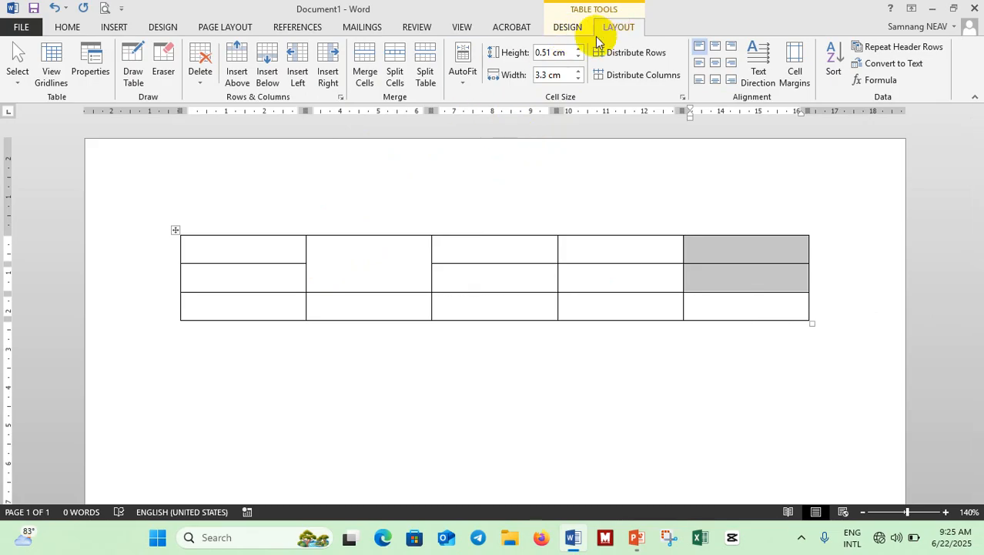
{"action": "left_click", "coordinate": [365, 76]}
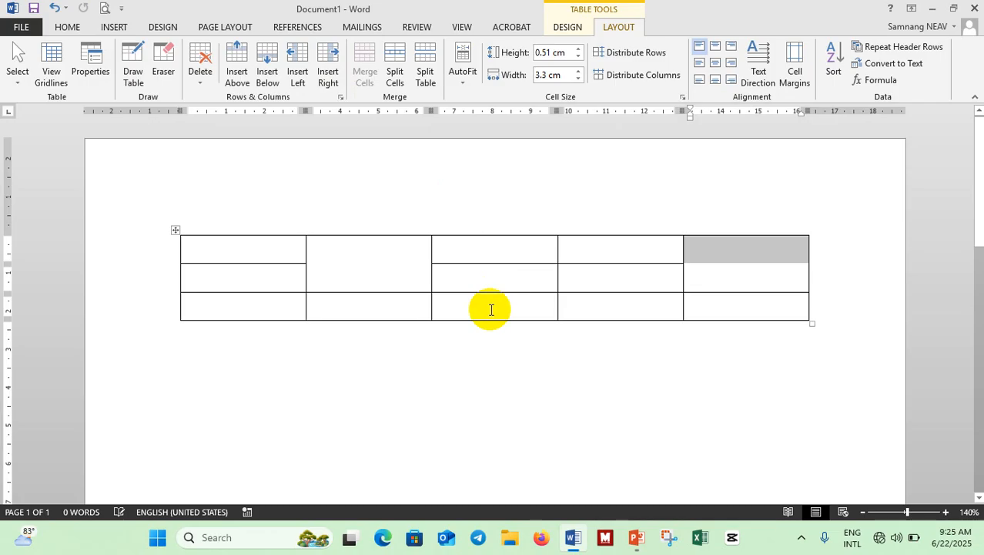
{"action": "left_click", "coordinate": [489, 311]}
Step: Highlight the merged cell in the second column and the cells of the whole table, and clear the selection
{"action": "left_click", "coordinate": [320, 247]}
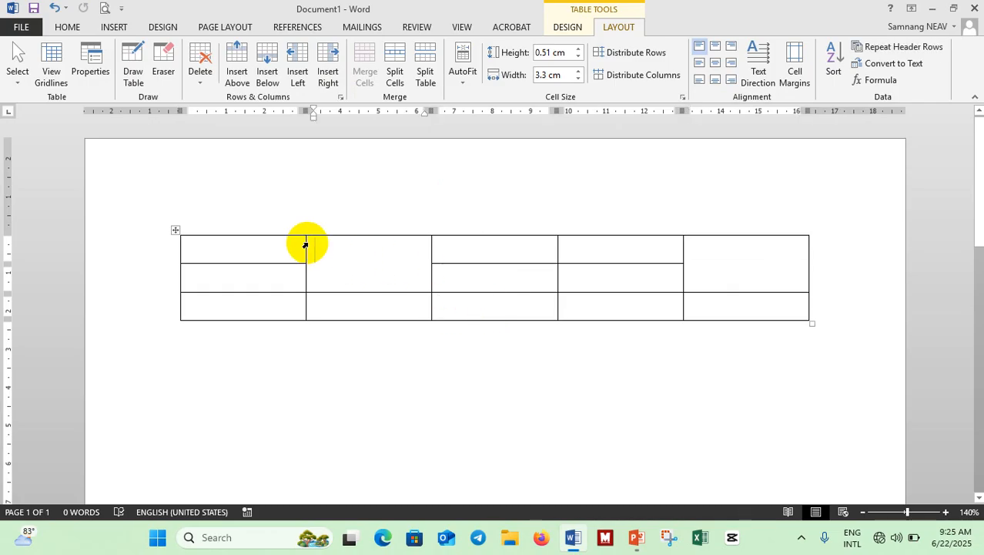
{"action": "left_click", "coordinate": [305, 245]}
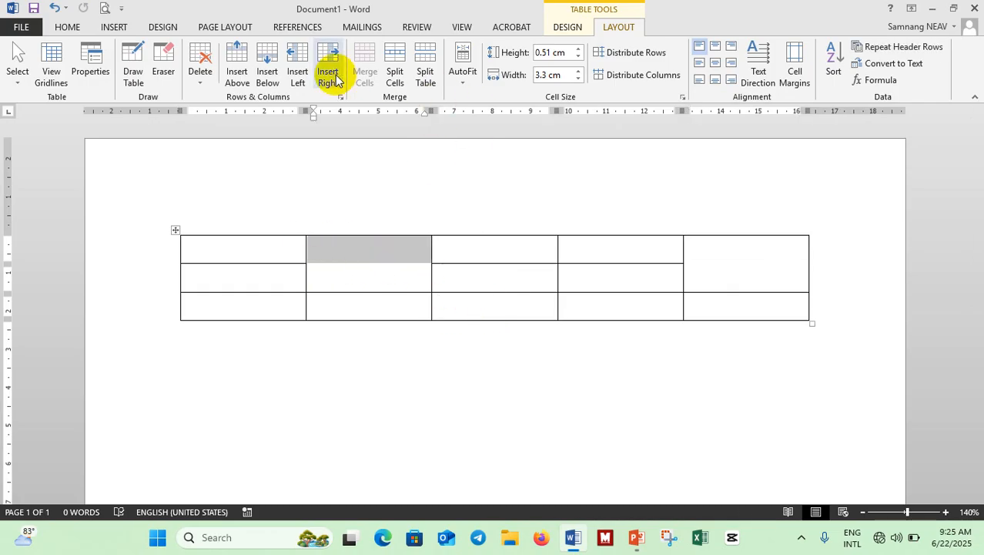
{"action": "left_click", "coordinate": [341, 280]}
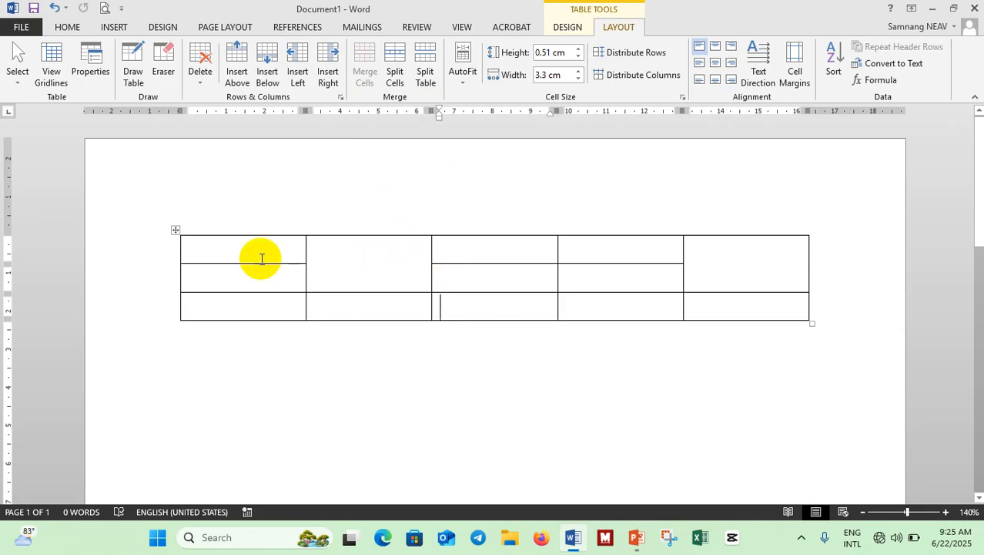
{"action": "left_click_drag", "start_coordinate": [228, 244], "coordinate": [711, 292]}
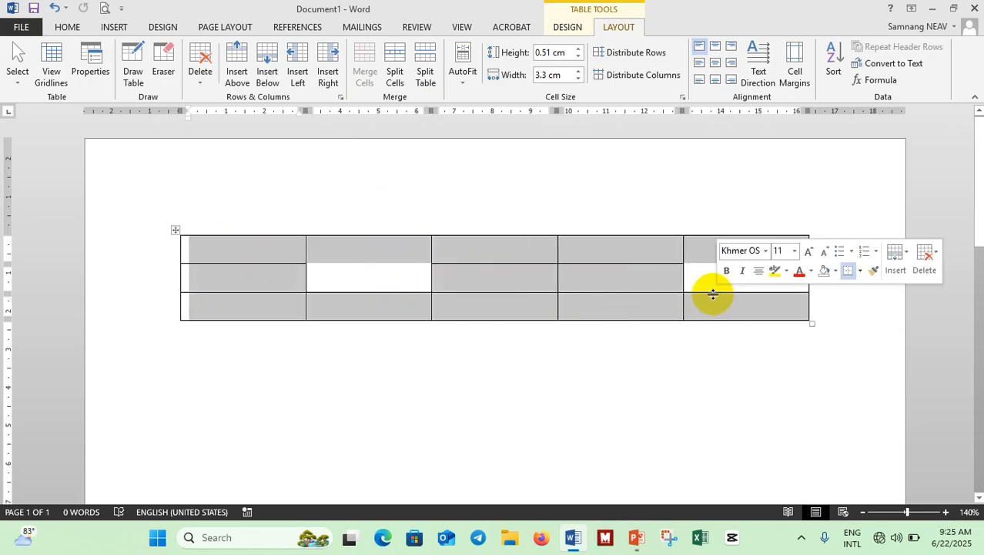
{"action": "left_click", "coordinate": [567, 281]}
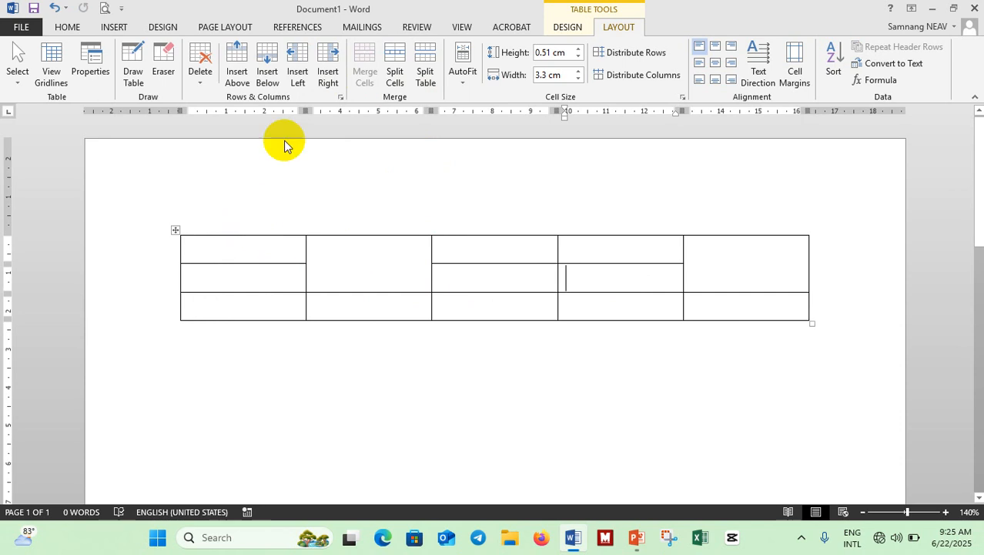
{"action": "left_click", "coordinate": [230, 359]}
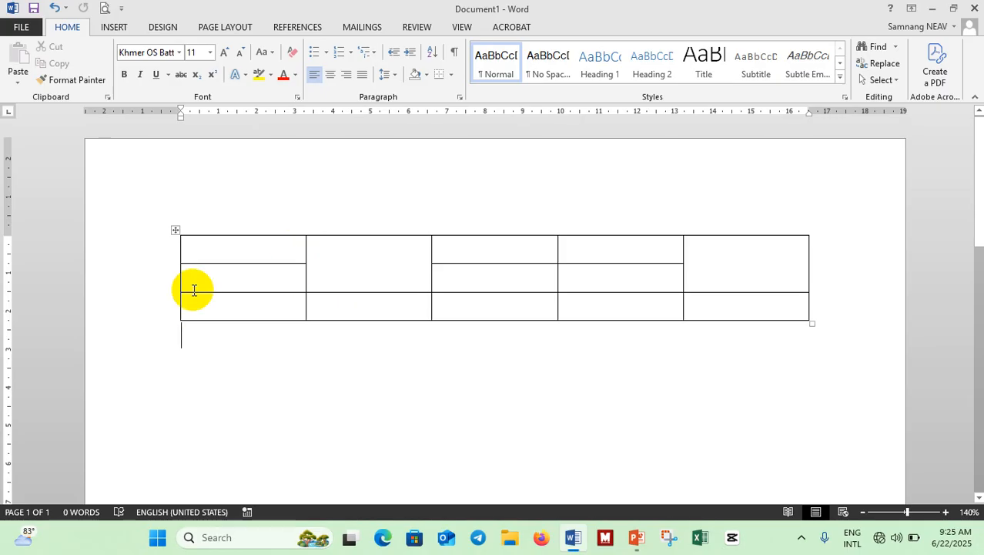
Step: Highlight the three cells of the first column and place the cursor in individual cells to point them out
{"action": "left_click_drag", "start_coordinate": [208, 242], "coordinate": [213, 303]}
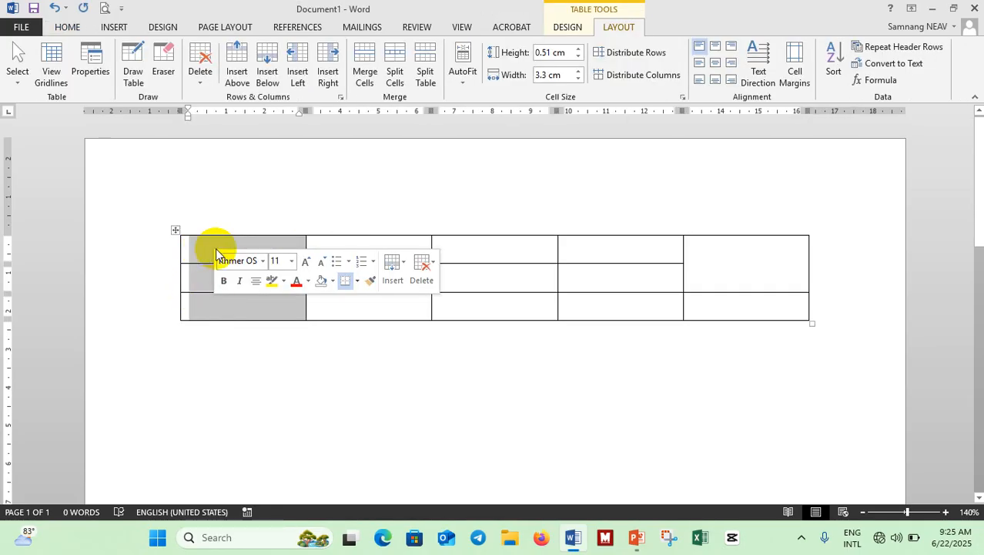
{"action": "left_click", "coordinate": [218, 279]}
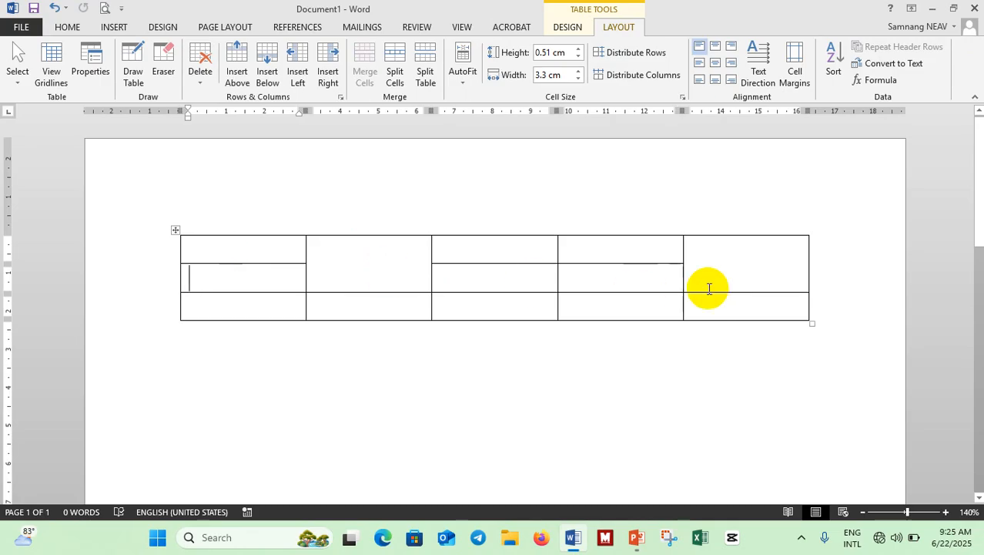
{"action": "left_click", "coordinate": [222, 244]}
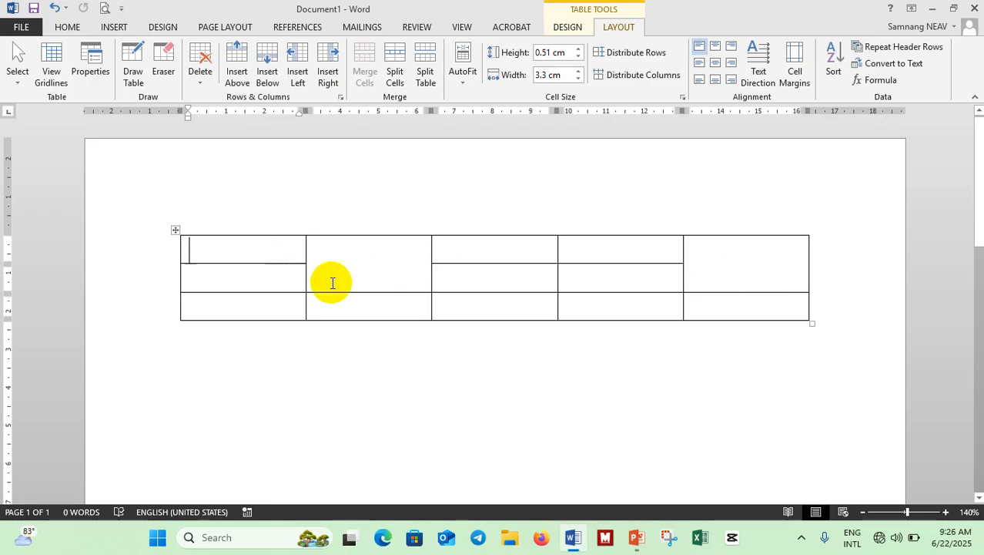
{"action": "left_click", "coordinate": [505, 306]}
{"action": "left_click", "coordinate": [224, 255]}
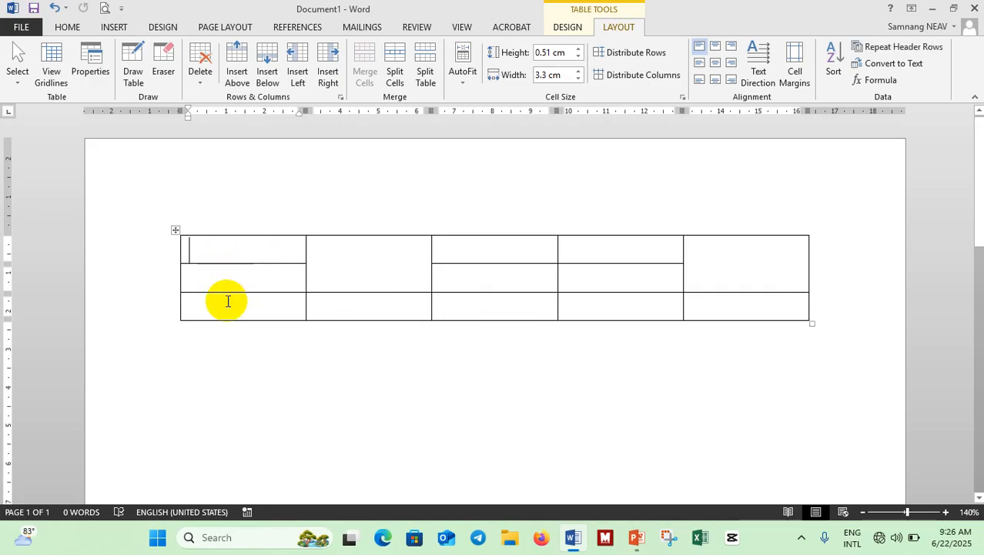
{"action": "left_click", "coordinate": [194, 362]}
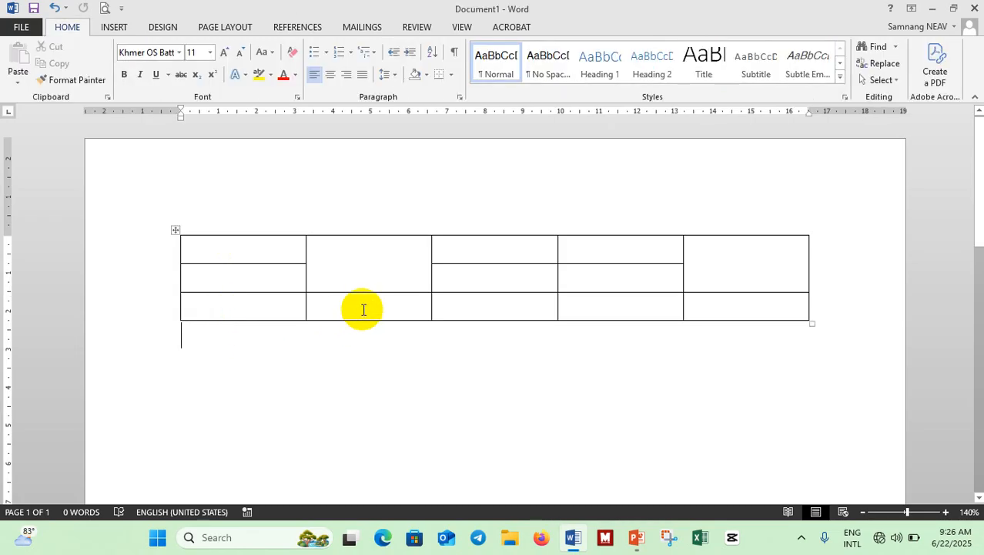
Step: Select all three table rows and delete the entire table from the document
{"action": "left_click_drag", "start_coordinate": [148, 232], "coordinate": [227, 312]}
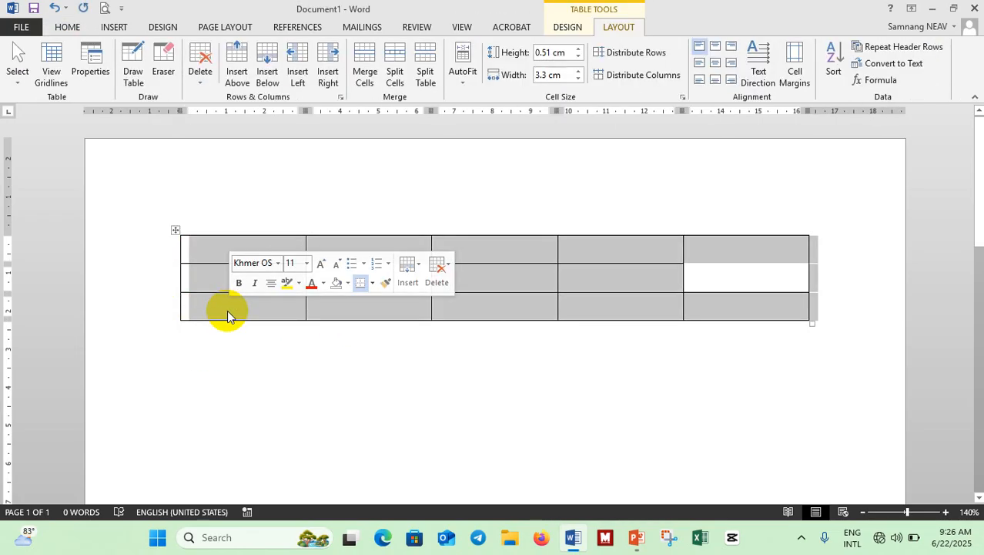
{"action": "left_click", "coordinate": [227, 310]}
{"action": "left_click", "coordinate": [214, 426]}
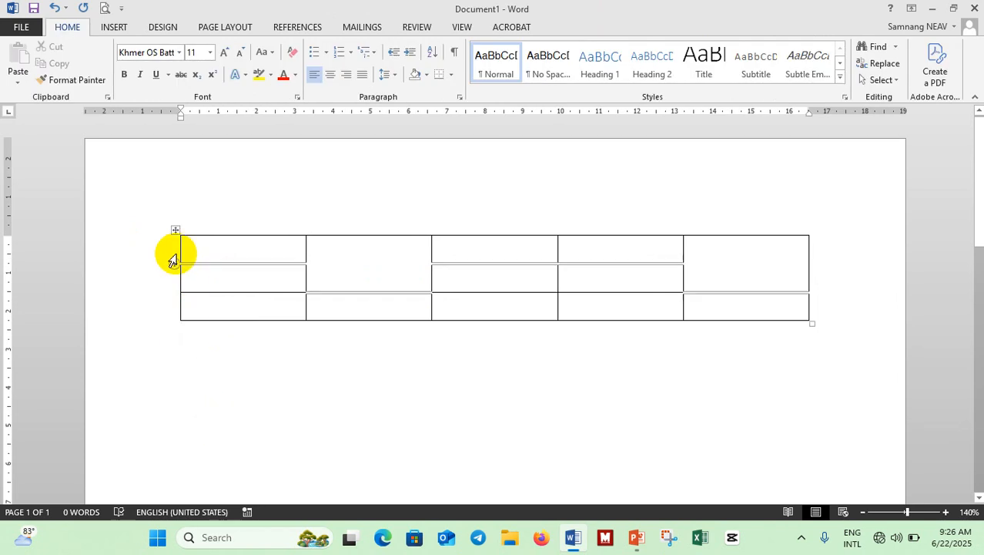
{"action": "left_click_drag", "start_coordinate": [174, 260], "coordinate": [185, 356]}
{"action": "key", "text": "BackSpace"}
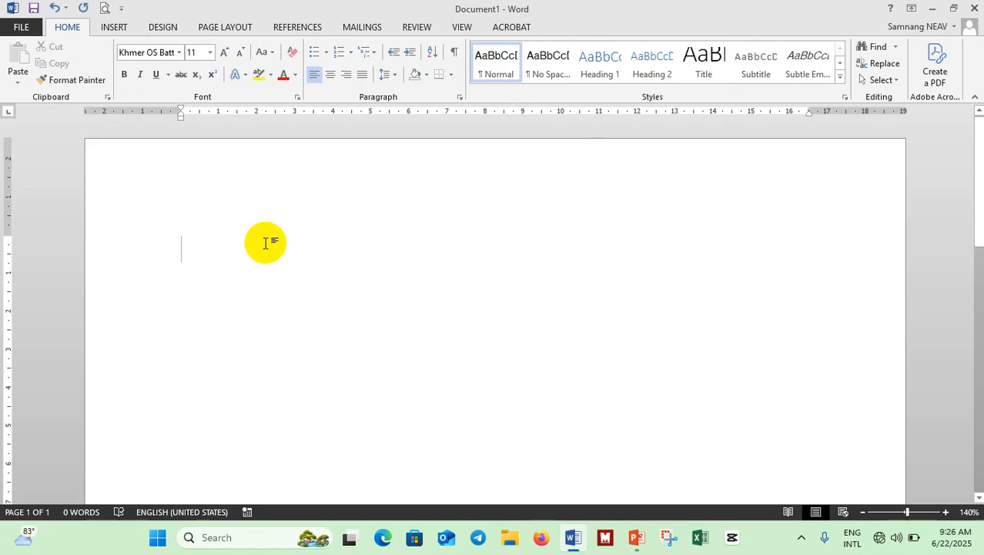
Step: Review the column and row number settings for inserting a table, and leave without inserting one
{"action": "left_click", "coordinate": [116, 27]}
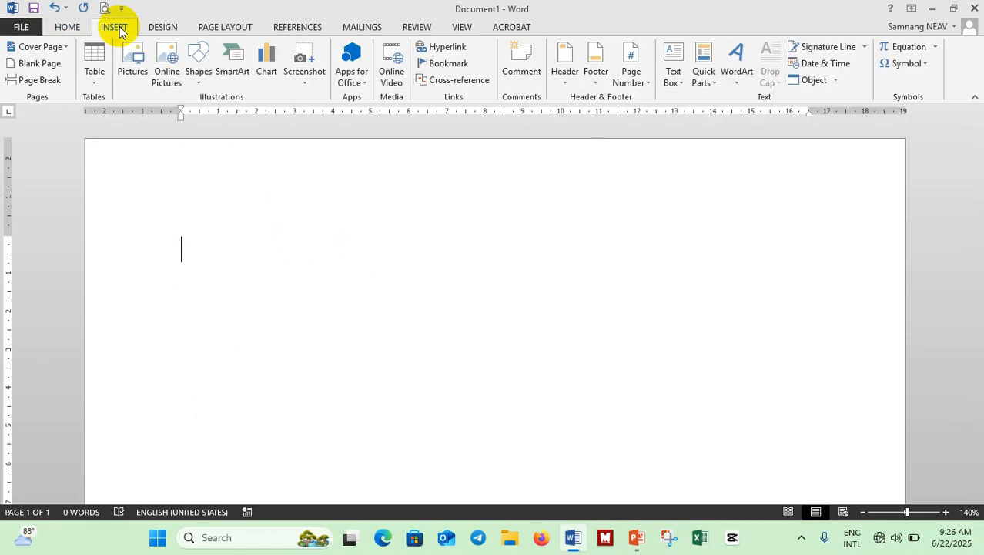
{"action": "left_click", "coordinate": [95, 83]}
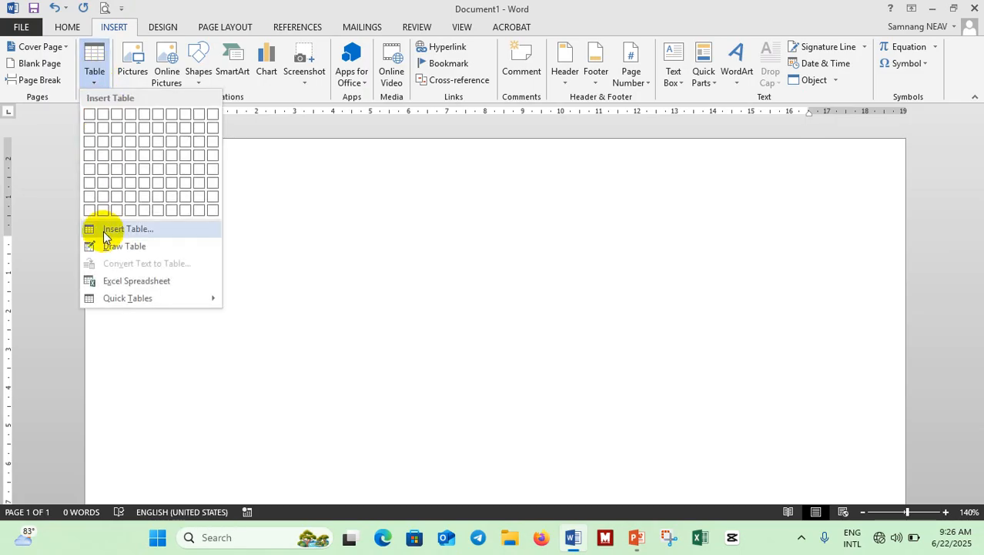
{"action": "left_click", "coordinate": [103, 231]}
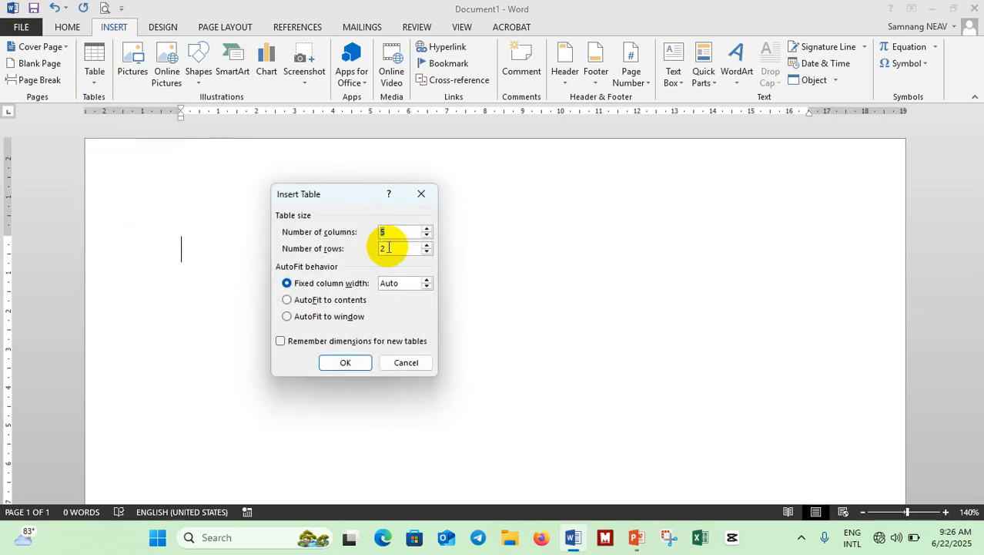
{"action": "left_click", "coordinate": [397, 363]}
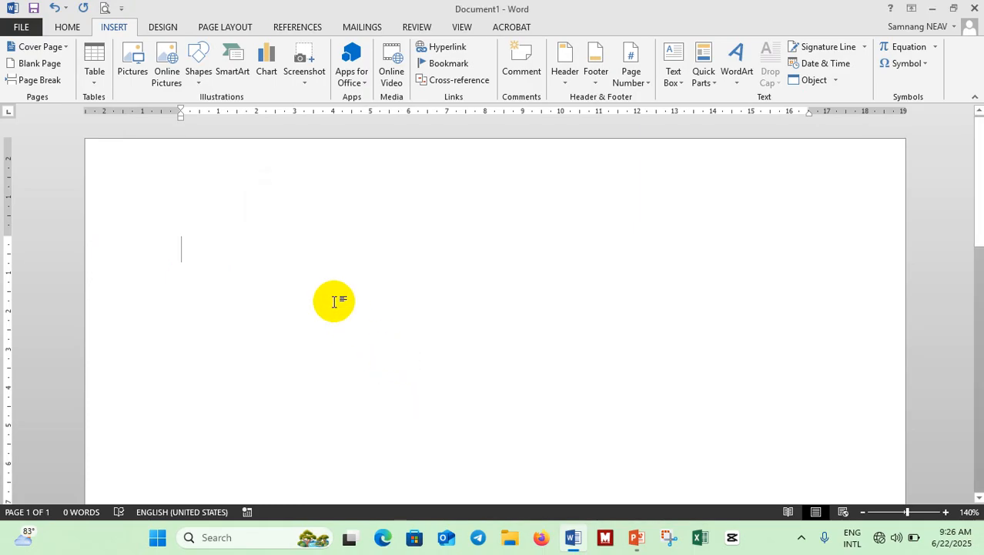